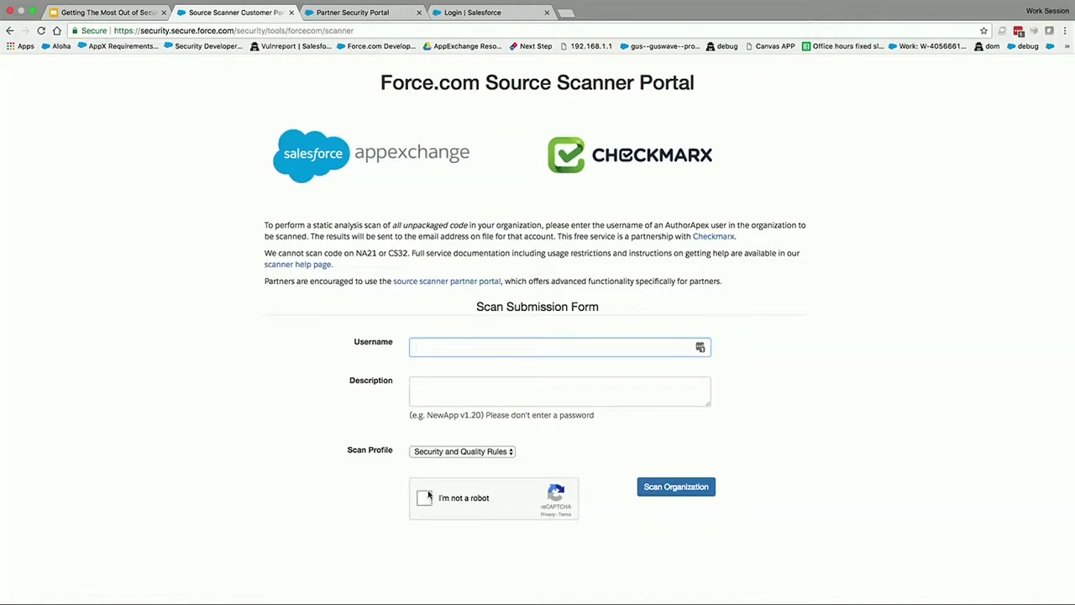
Review the scan profile choices in the customer portal's Scan Submission Form.
{"action": "left_click", "coordinate": [435, 453]}
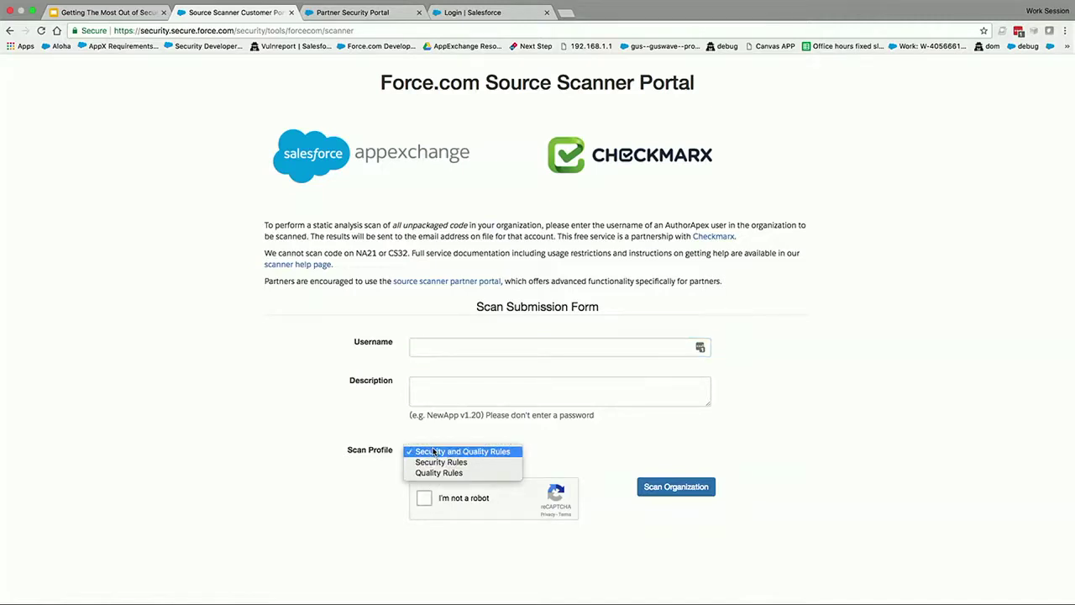
{"action": "left_click", "coordinate": [349, 449]}
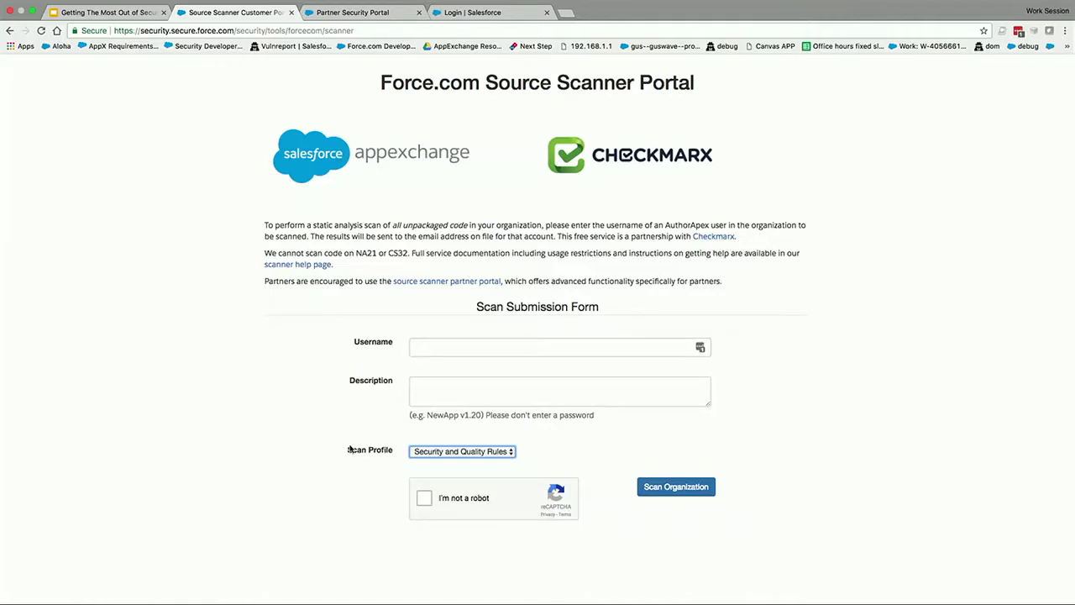
Present the security scans slides from the Force.com Code Scanner Demo (Customers) slide to the Source Code Scanner Demo (Partners) slide, and exit the slideshow.
{"action": "left_click", "coordinate": [106, 12]}
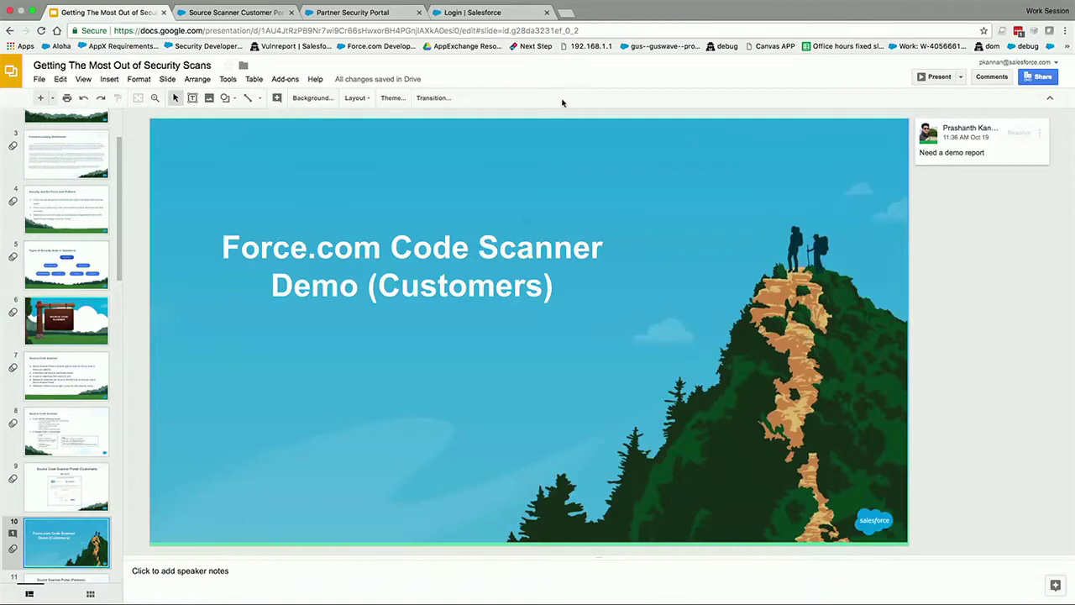
{"action": "left_click", "coordinate": [941, 76]}
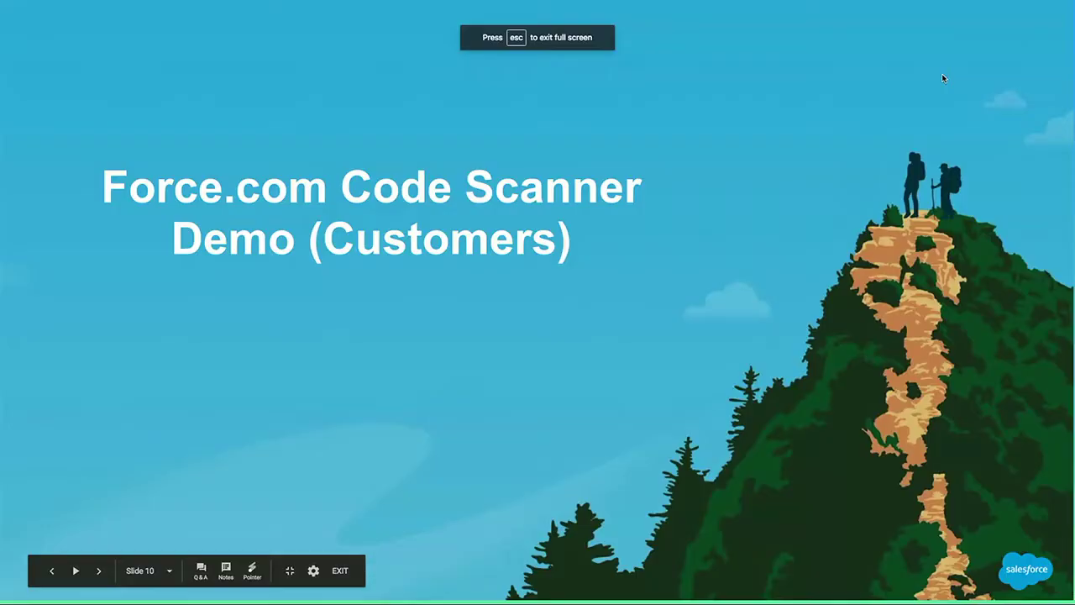
{"action": "left_click", "coordinate": [942, 78]}
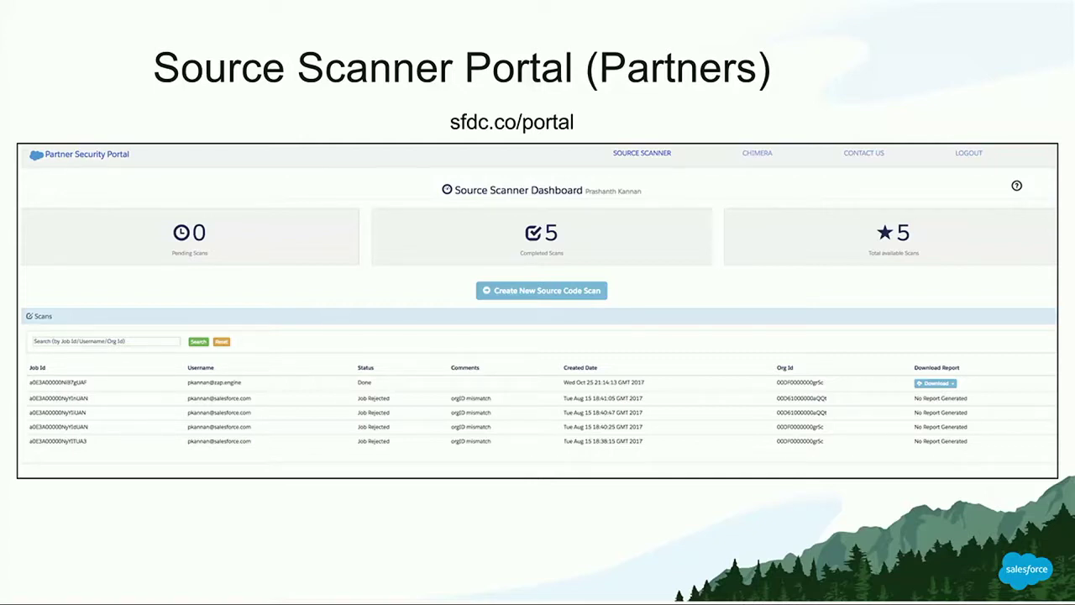
{"action": "key", "text": "Right"}
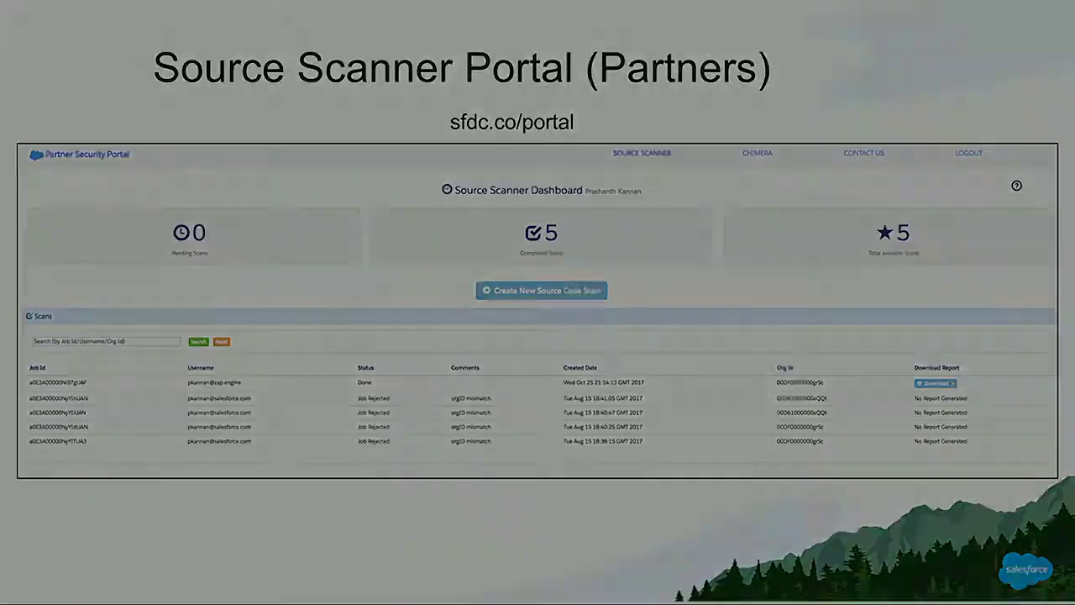
{"action": "key", "text": "Escape"}
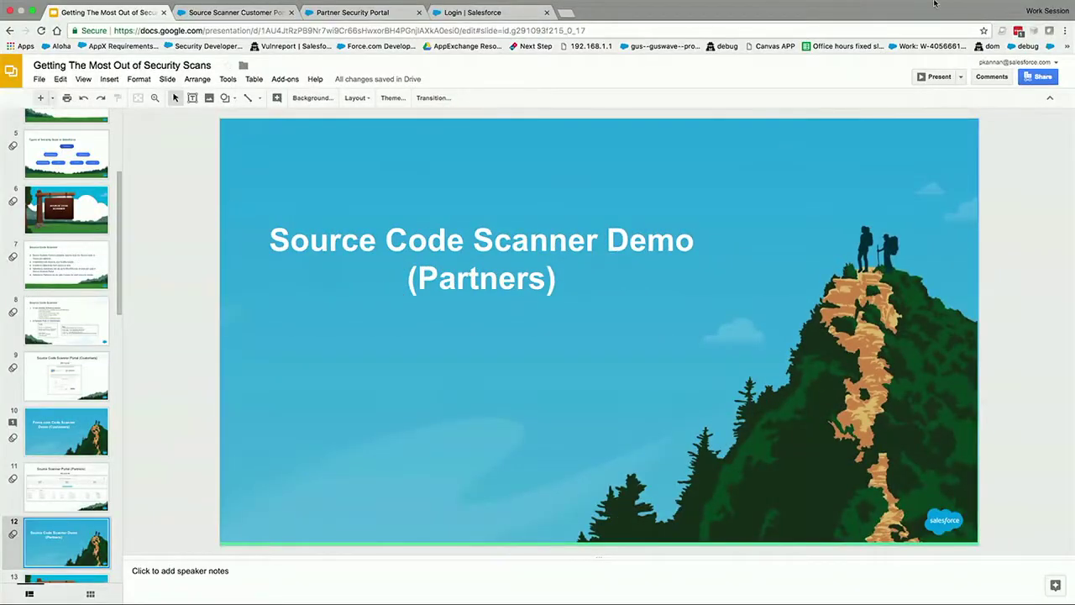
Check the available scans on the Partner Security Portal dashboard and open the form for a new source code scan.
{"action": "left_click", "coordinate": [367, 14]}
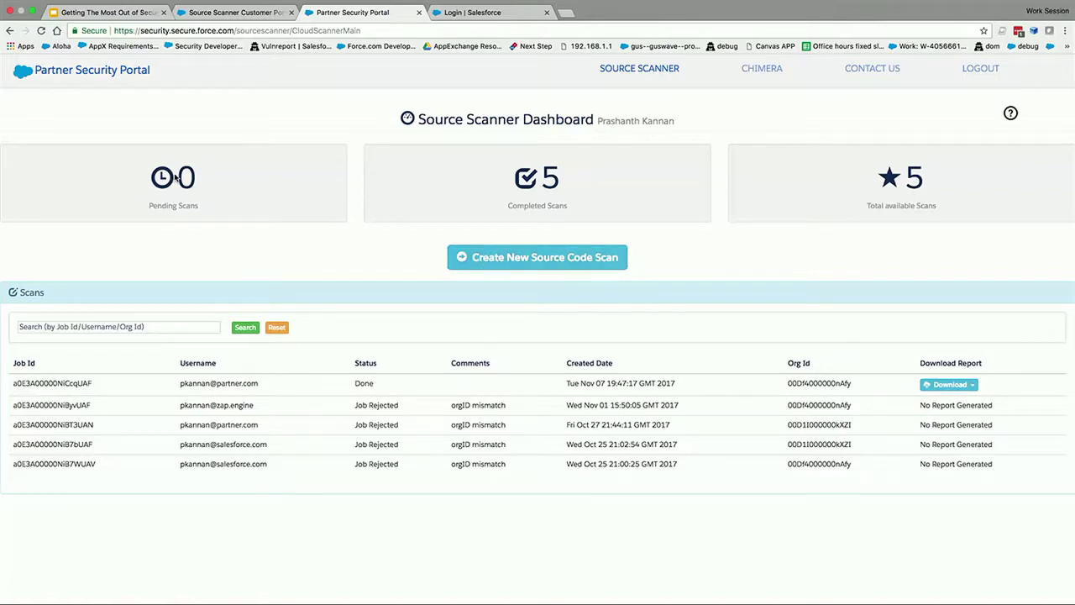
{"action": "mouse_move", "coordinate": [875, 204]}
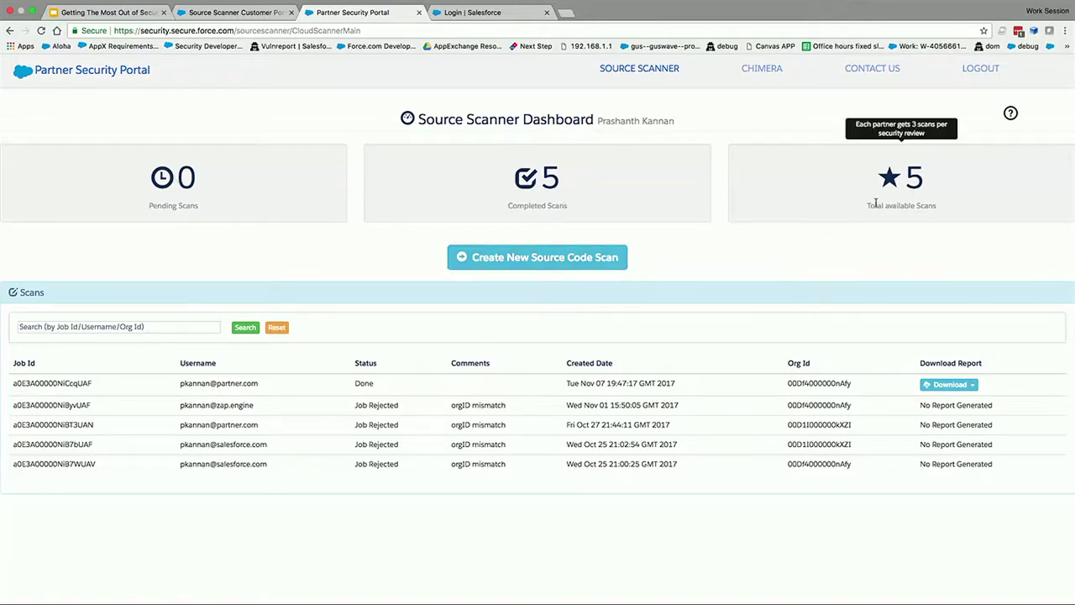
{"action": "left_click", "coordinate": [600, 263]}
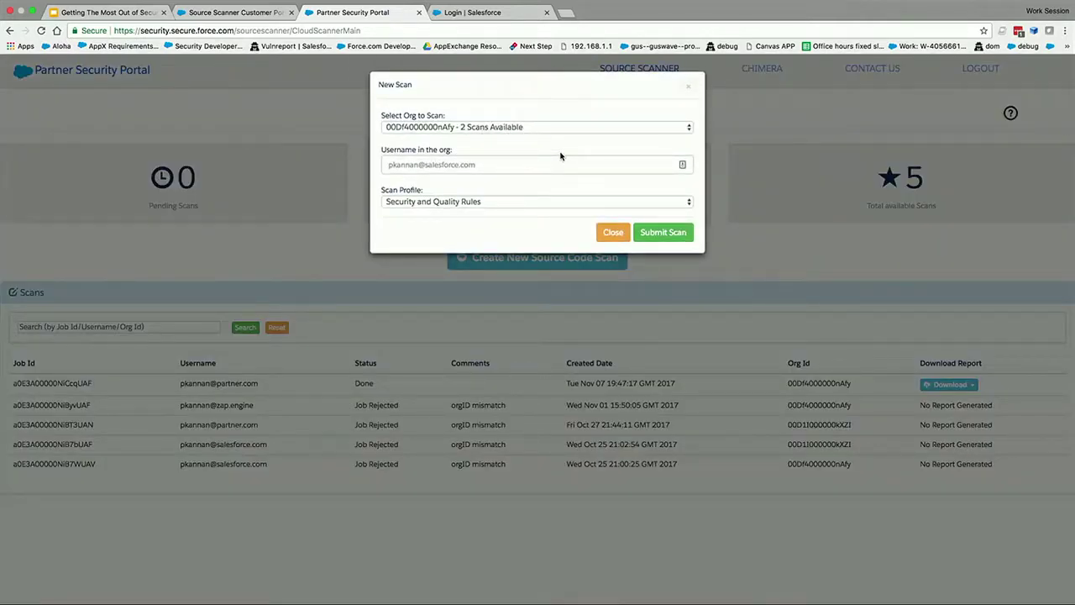
Examine the orgs offered for scanning and the username requirement in the New Scan form.
{"action": "left_click", "coordinate": [519, 127]}
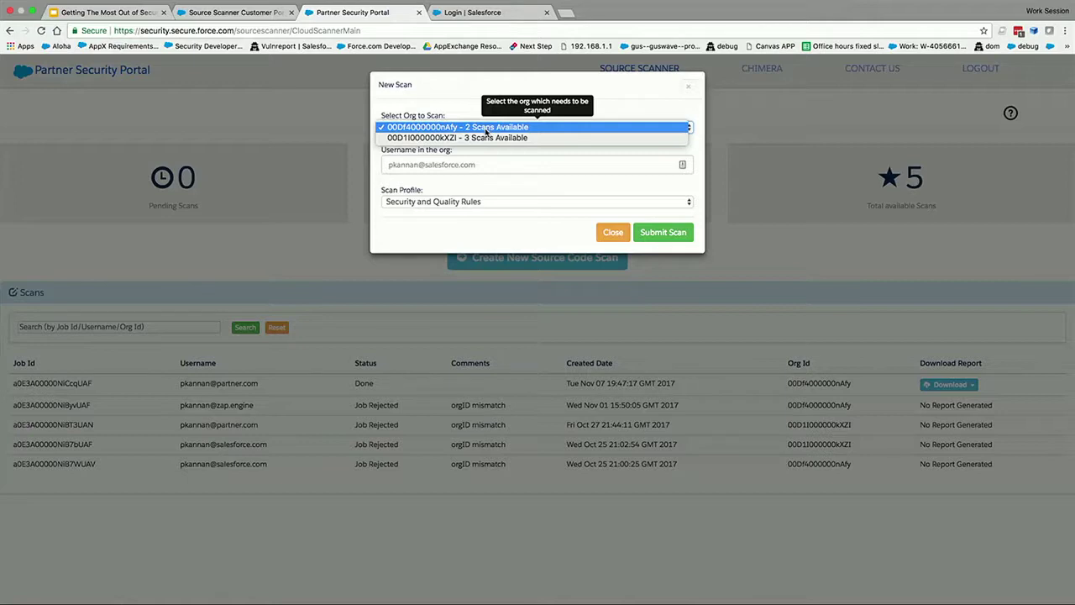
{"action": "left_click", "coordinate": [461, 157]}
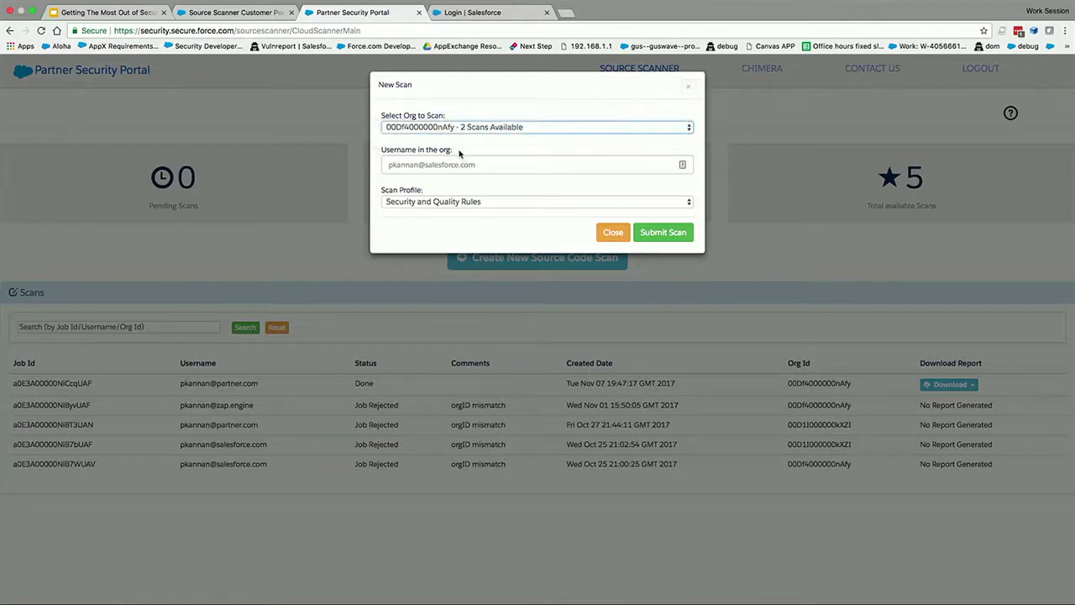
{"action": "left_click", "coordinate": [443, 126]}
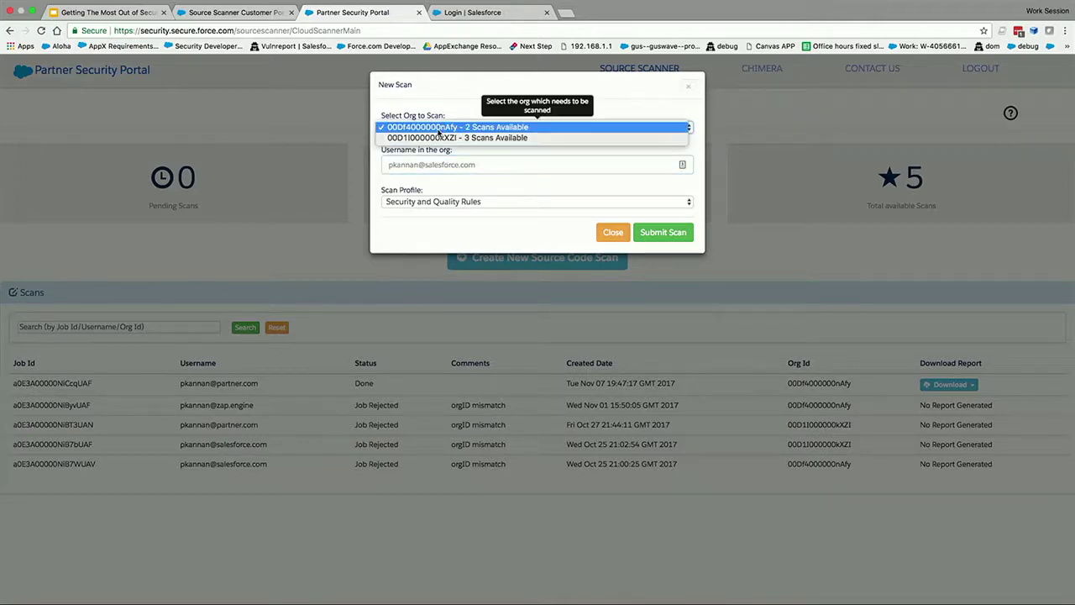
{"action": "left_click", "coordinate": [441, 128]}
{"action": "left_click", "coordinate": [432, 129]}
{"action": "left_click", "coordinate": [416, 166]}
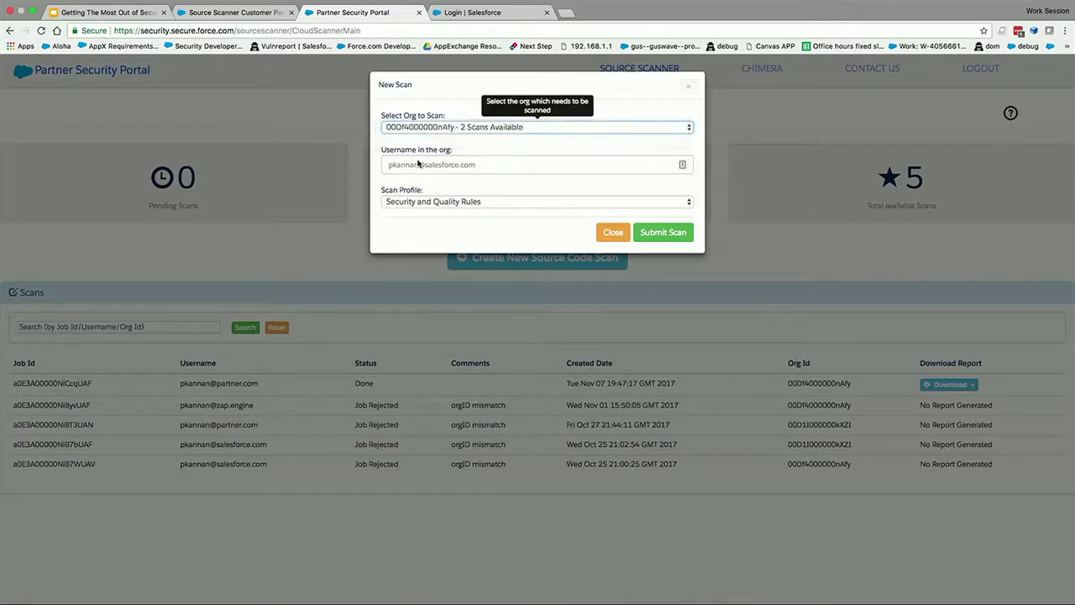
{"action": "left_click", "coordinate": [417, 166]}
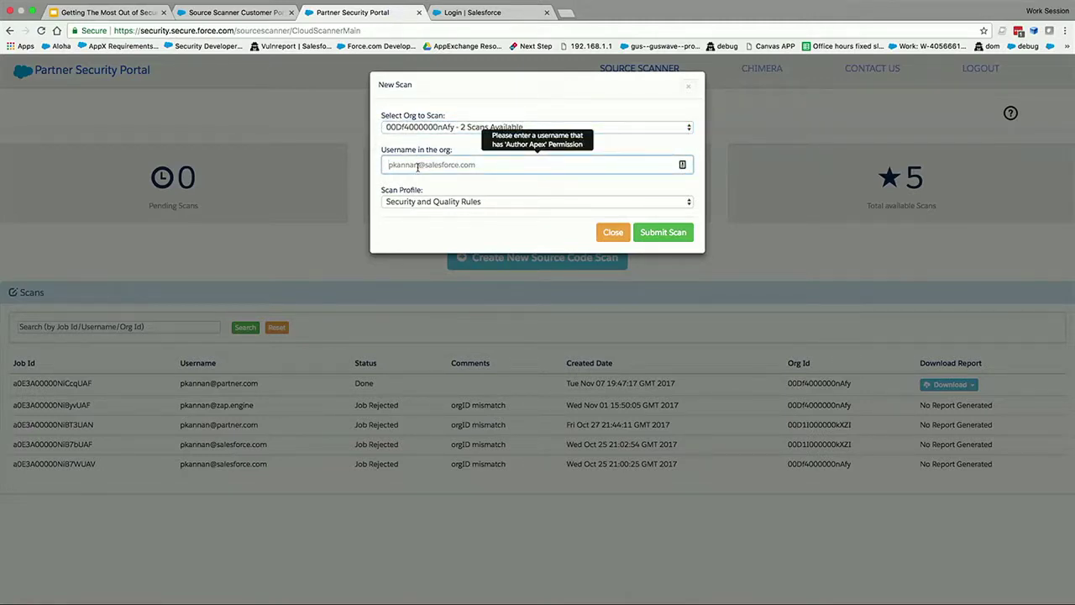
{"action": "left_click", "coordinate": [435, 127]}
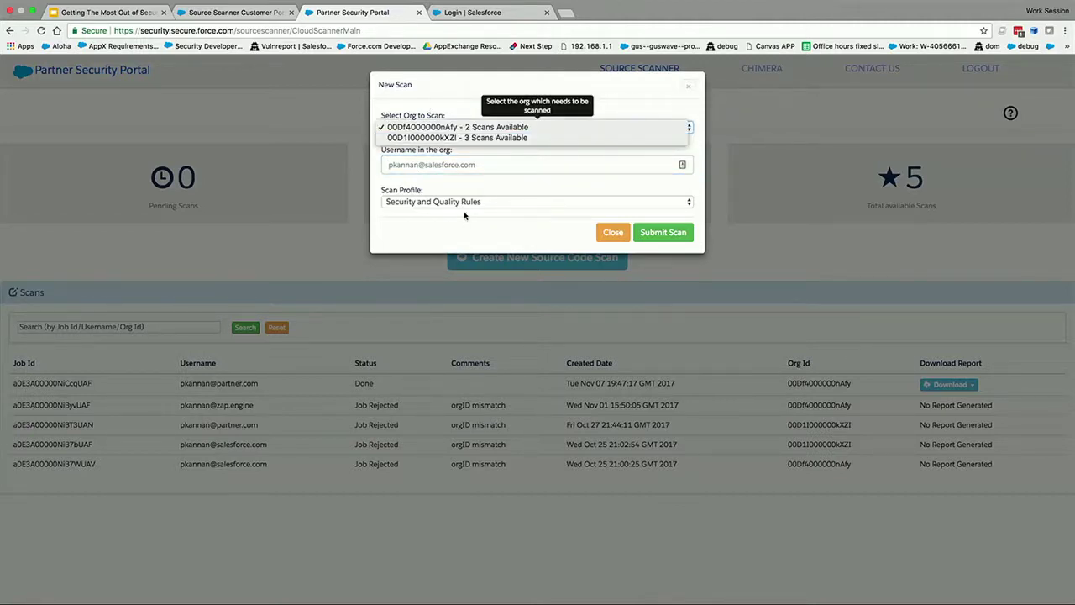
{"action": "left_click", "coordinate": [435, 128]}
{"action": "left_click", "coordinate": [434, 127]}
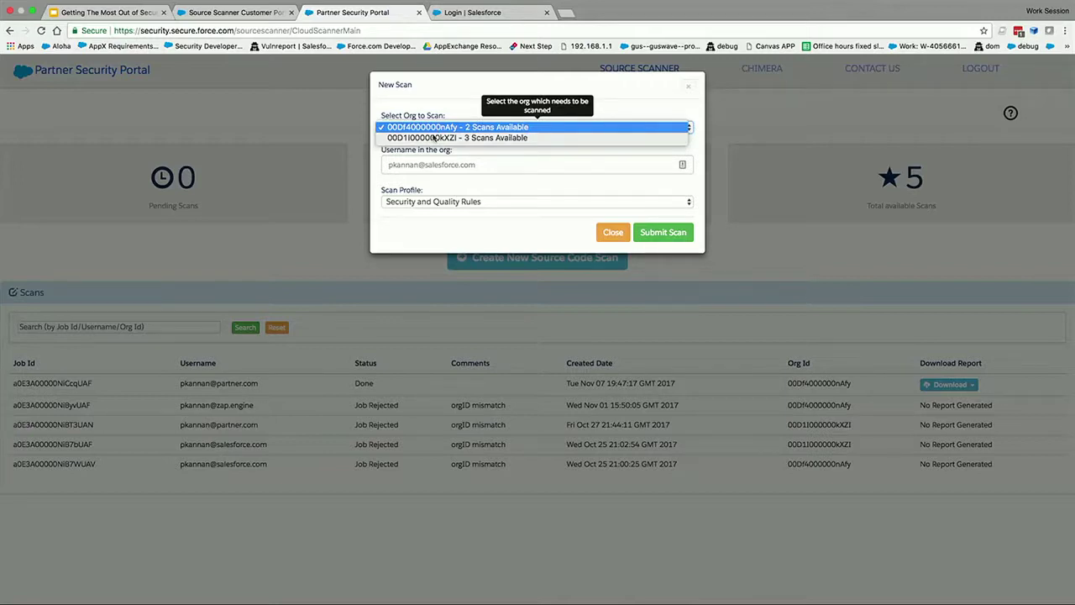
Review the scan profile choices in the New Scan form and close it without submitting a scan.
{"action": "left_click", "coordinate": [483, 205]}
{"action": "left_click", "coordinate": [485, 204]}
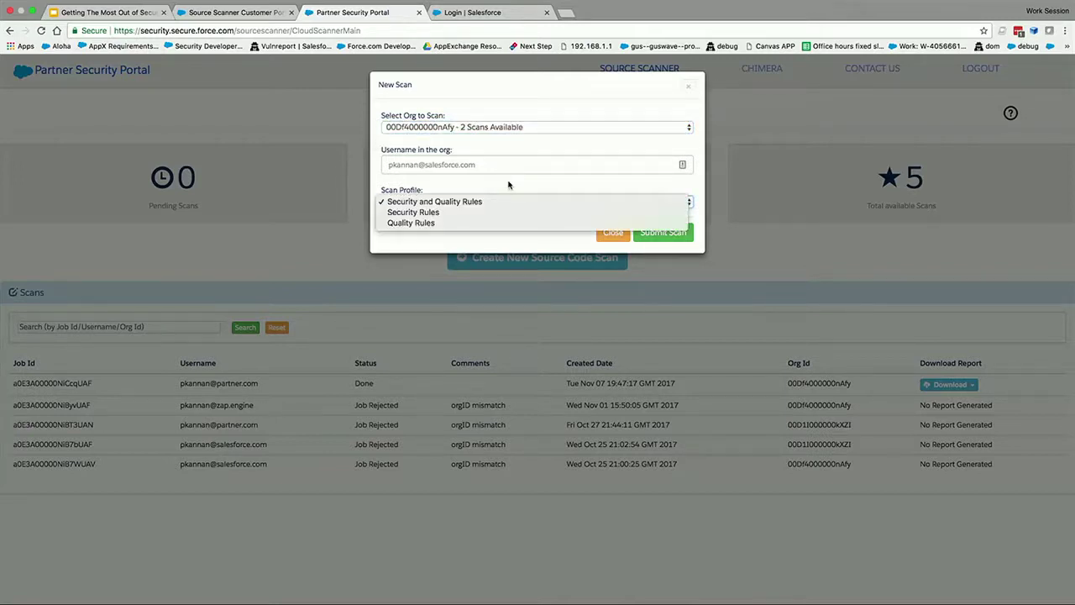
{"action": "left_click", "coordinate": [505, 193]}
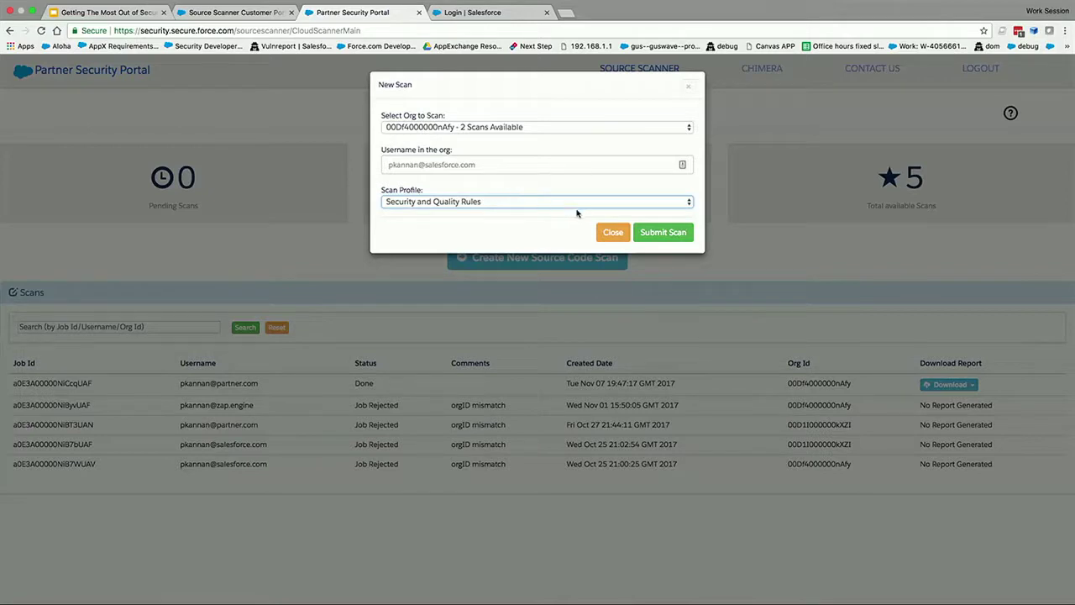
{"action": "left_click", "coordinate": [609, 233]}
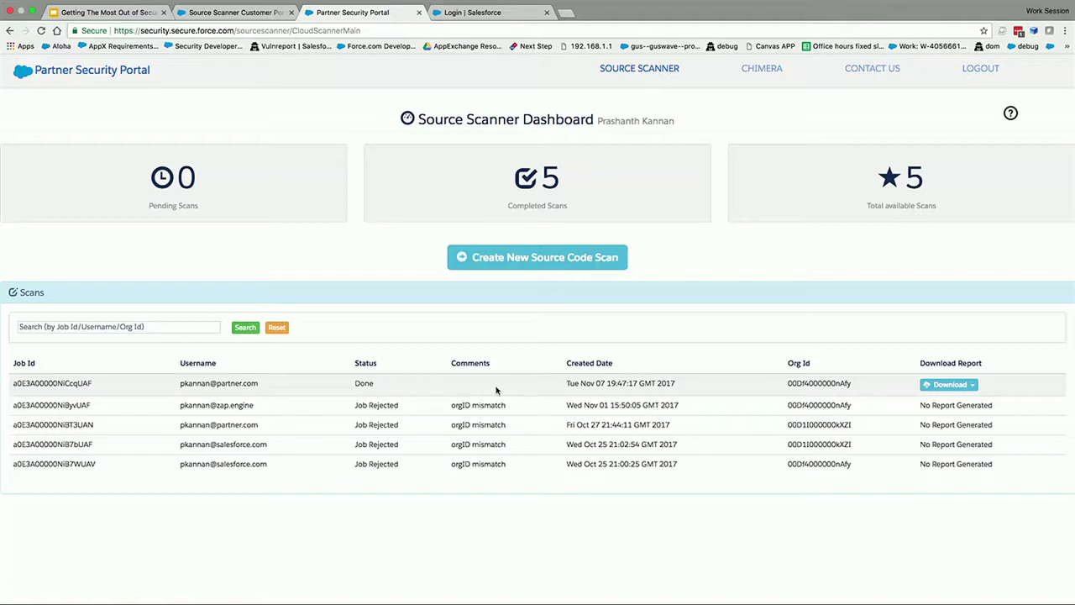
Download the completed scan's report as HTML and open the extracted report file from the Downloads folder.
{"action": "left_click", "coordinate": [950, 385]}
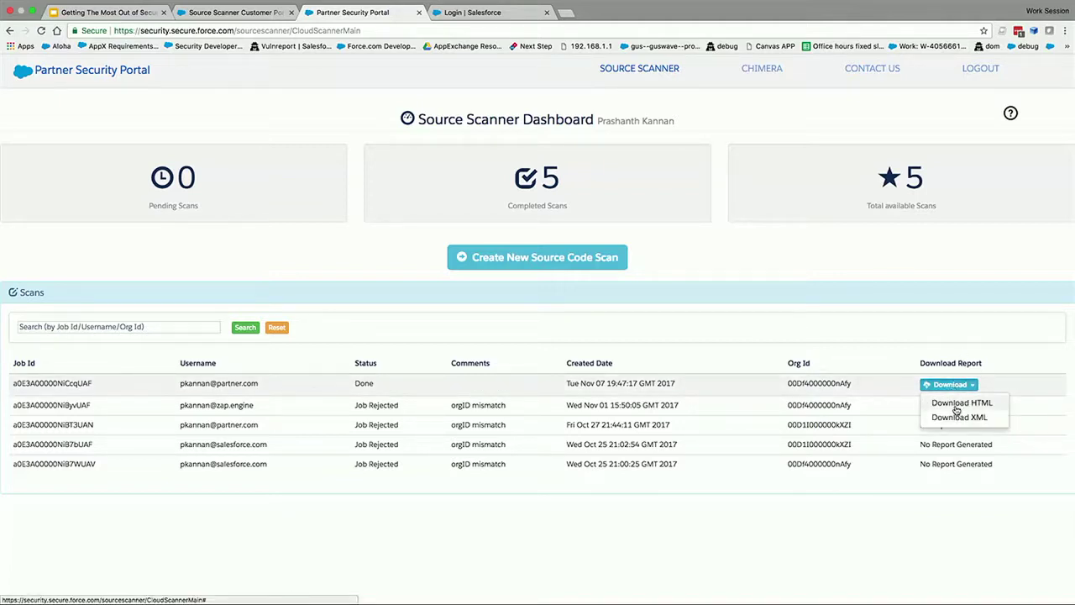
{"action": "left_click", "coordinate": [957, 407]}
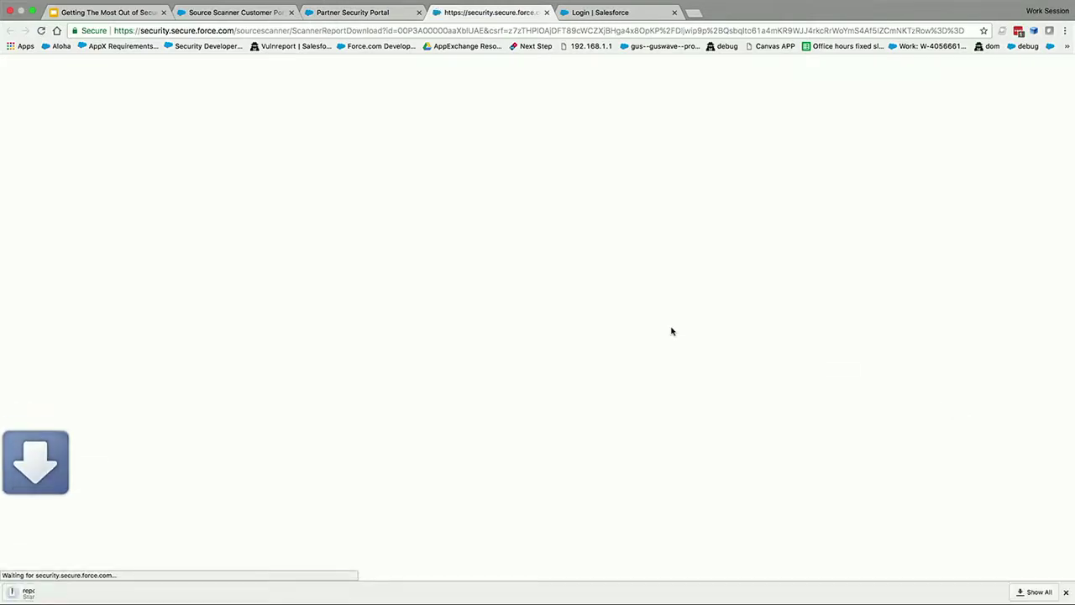
{"action": "left_click", "coordinate": [79, 592]}
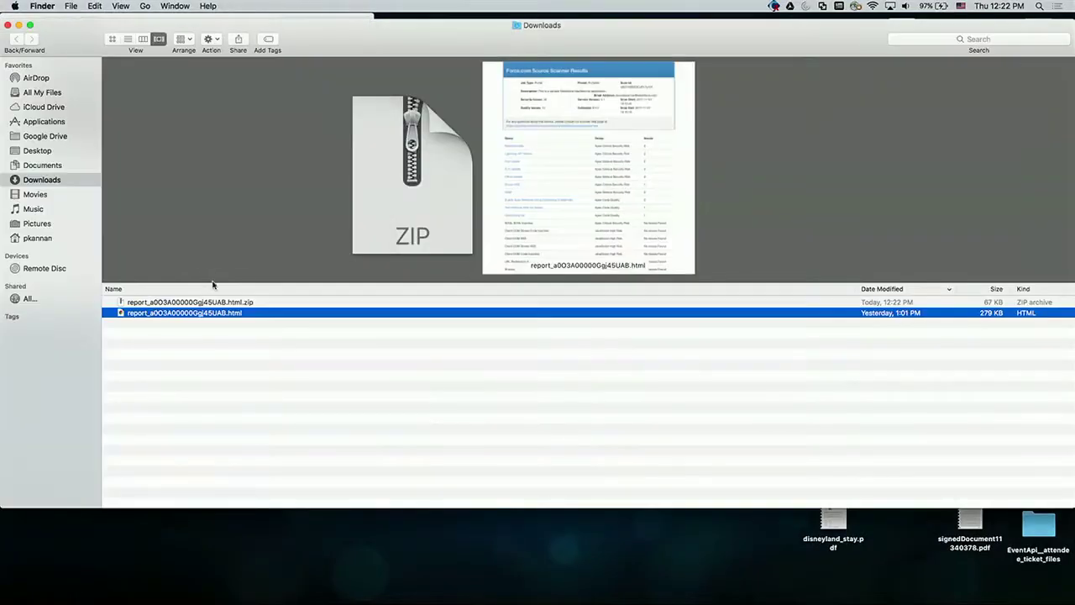
{"action": "double_click", "coordinate": [147, 314]}
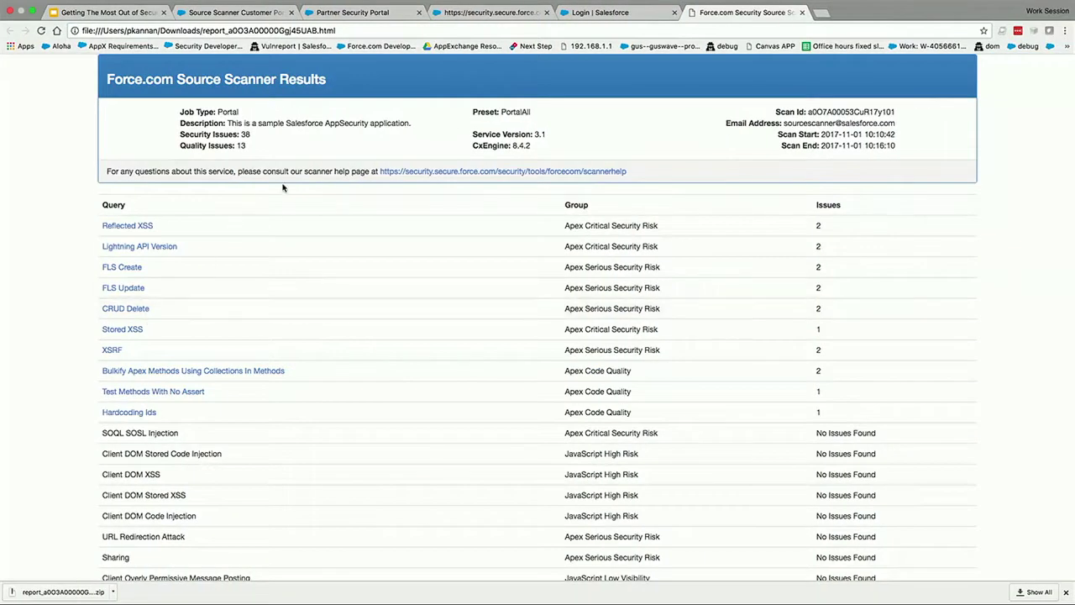
Examine the report's summary table of queries, risk groups and issue counts.
{"action": "scroll", "coordinate": [283, 187], "scroll_direction": "down", "scroll_amount": 1}
{"action": "scroll", "coordinate": [283, 187], "scroll_direction": "up", "scroll_amount": 2}
{"action": "scroll", "coordinate": [283, 188], "scroll_direction": "down", "scroll_amount": 2}
{"action": "scroll", "coordinate": [283, 187], "scroll_direction": "up", "scroll_amount": 1}
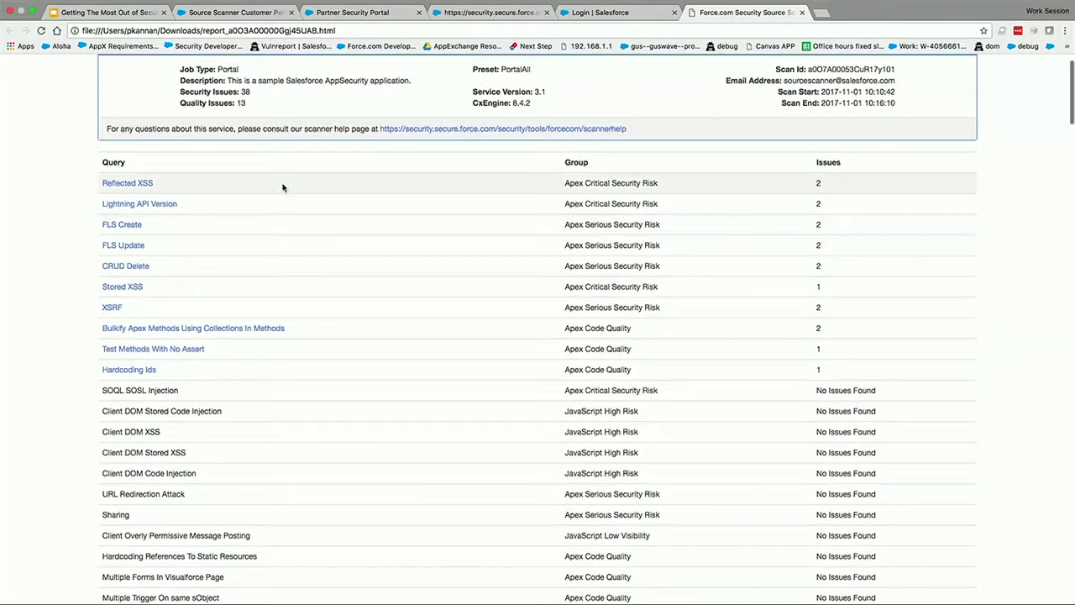
{"action": "scroll", "coordinate": [283, 187], "scroll_direction": "down", "scroll_amount": 1}
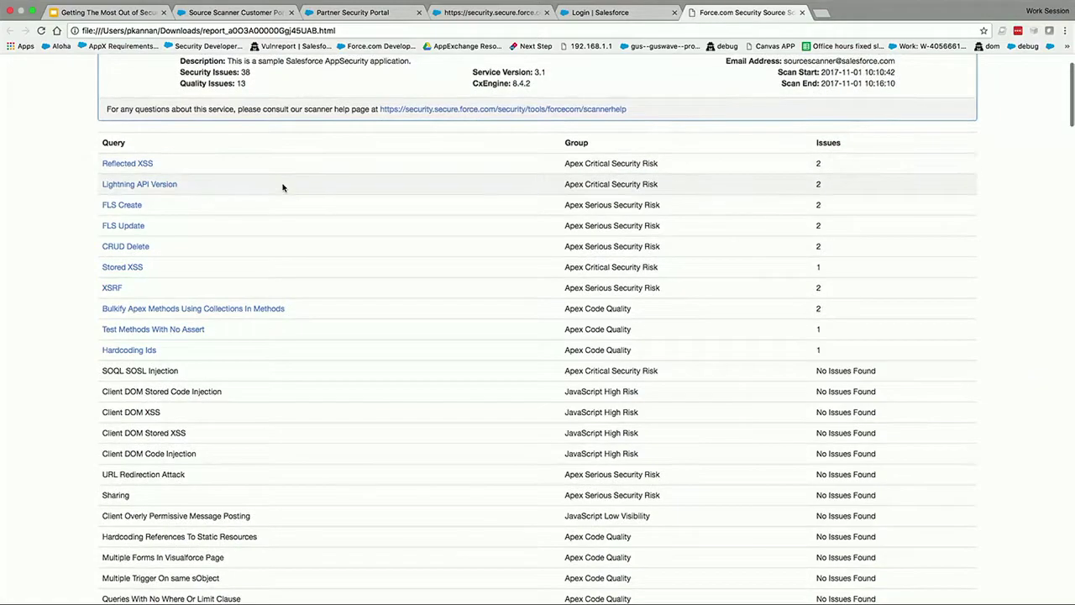
{"action": "scroll", "coordinate": [283, 188], "scroll_direction": "down", "scroll_amount": 2}
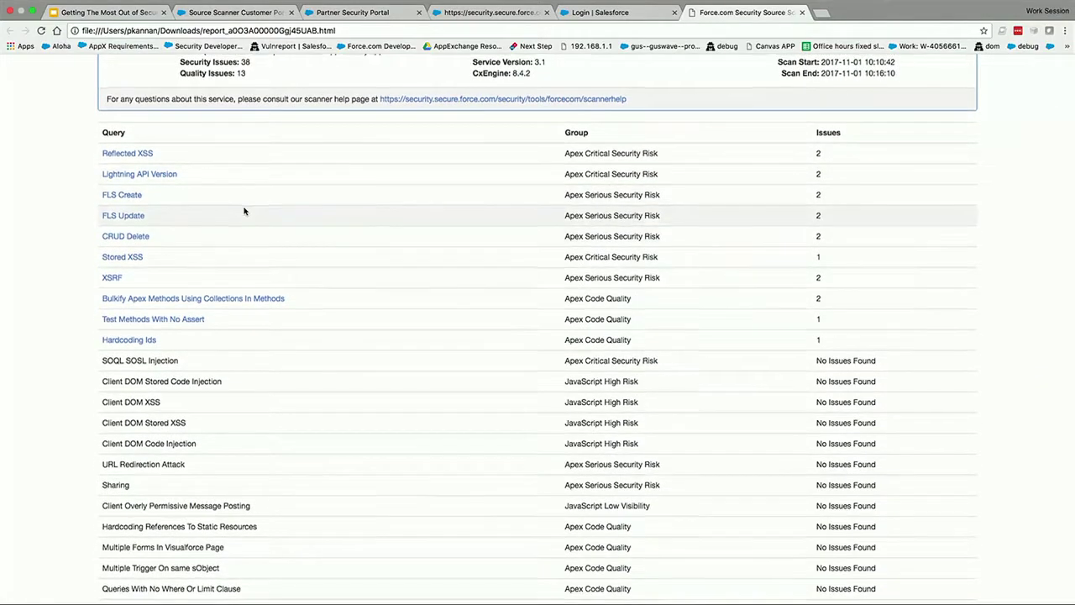
Read through the report's detailed findings per query, from Lightning API Version and Reflected XSS down to Hardcoding Ids.
{"action": "scroll", "coordinate": [216, 209], "scroll_direction": "down", "scroll_amount": 15}
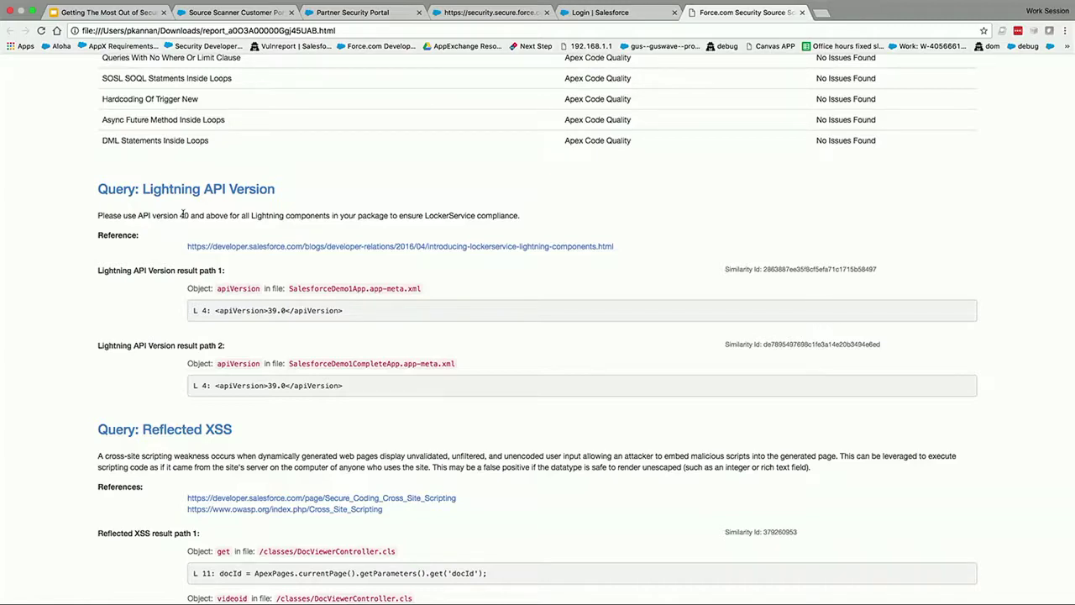
{"action": "scroll", "coordinate": [183, 215], "scroll_direction": "down", "scroll_amount": 15}
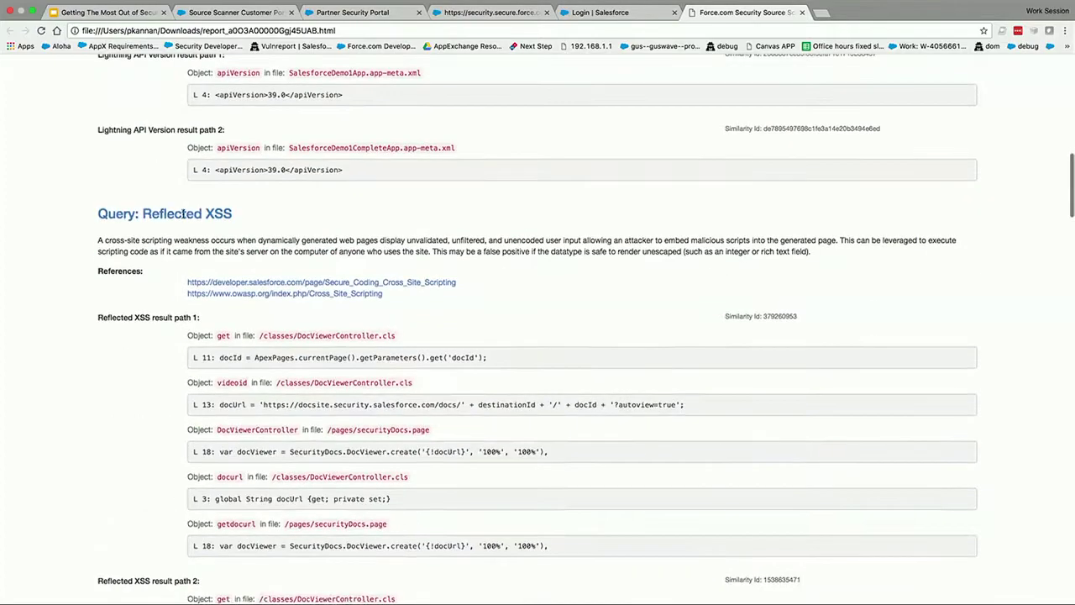
{"action": "scroll", "coordinate": [183, 216], "scroll_direction": "down", "scroll_amount": 10}
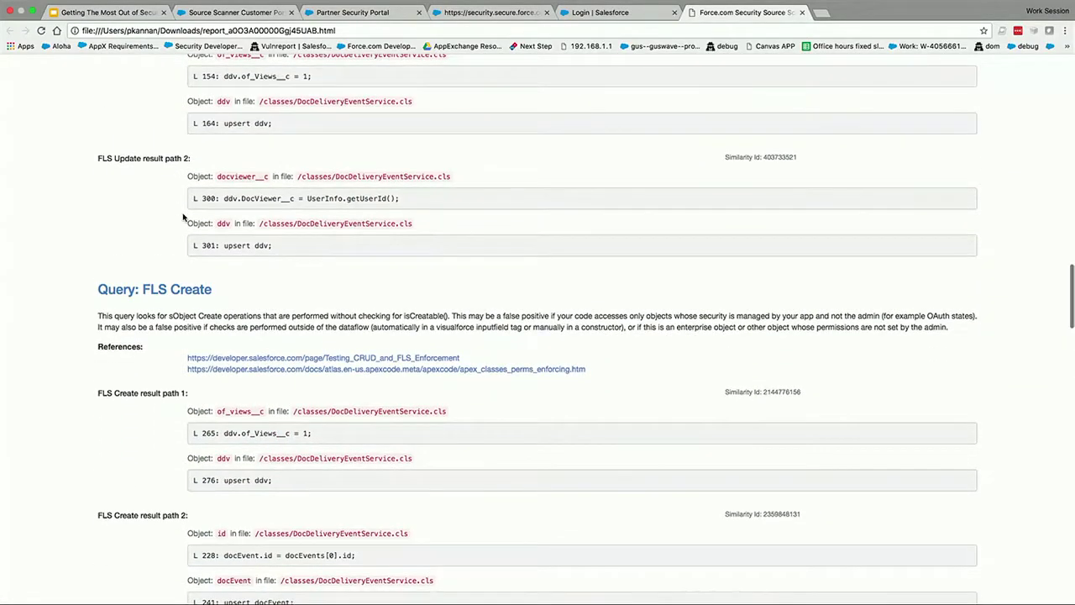
{"action": "scroll", "coordinate": [183, 217], "scroll_direction": "down", "scroll_amount": 10}
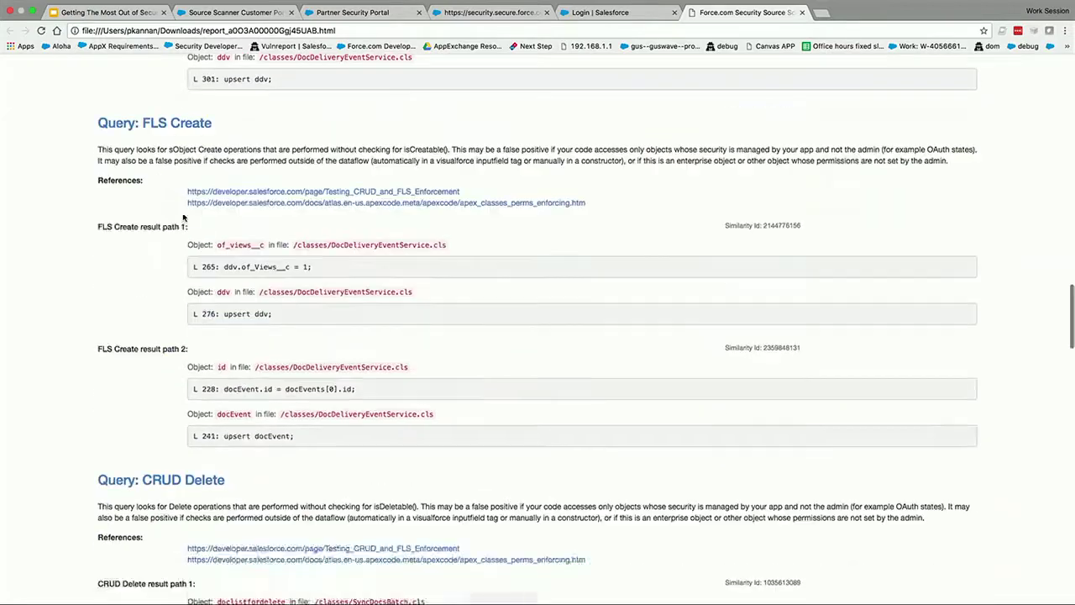
{"action": "scroll", "coordinate": [183, 216], "scroll_direction": "down", "scroll_amount": 4}
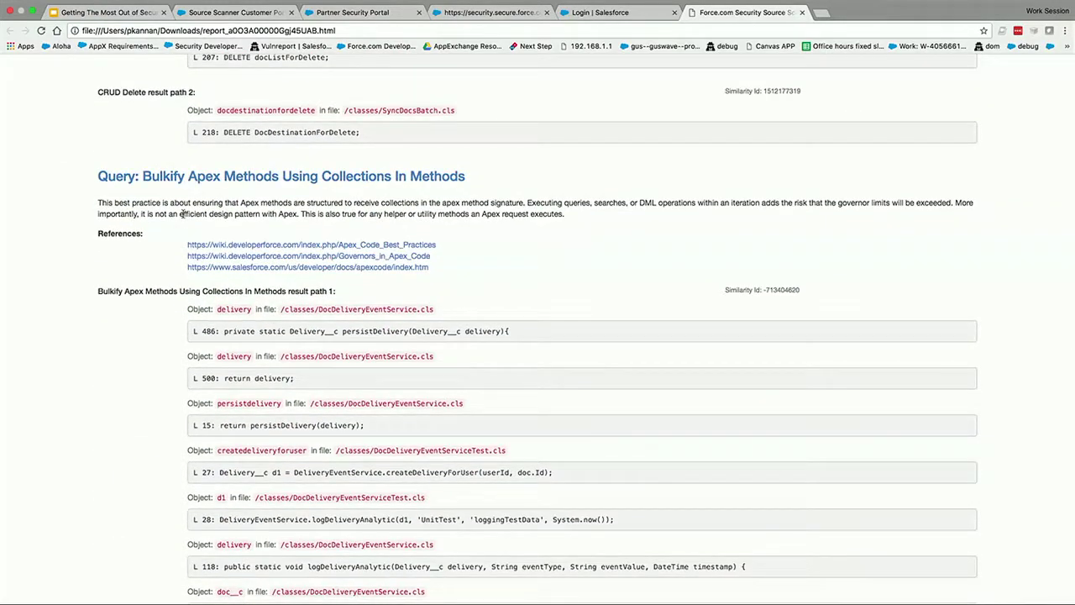
{"action": "scroll", "coordinate": [181, 214], "scroll_direction": "down", "scroll_amount": 15}
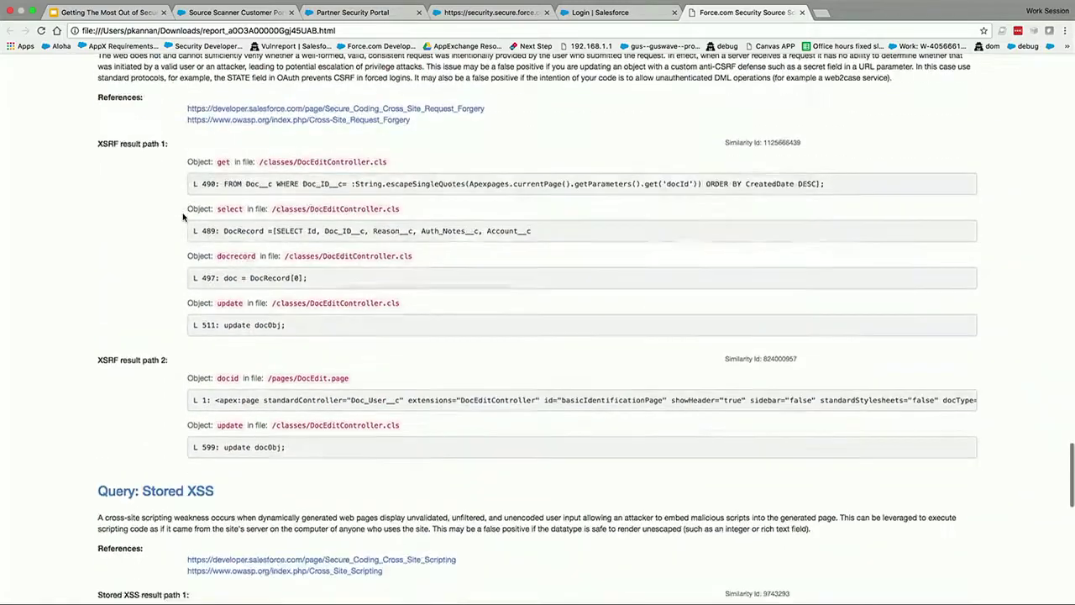
{"action": "scroll", "coordinate": [183, 218], "scroll_direction": "down", "scroll_amount": 15}
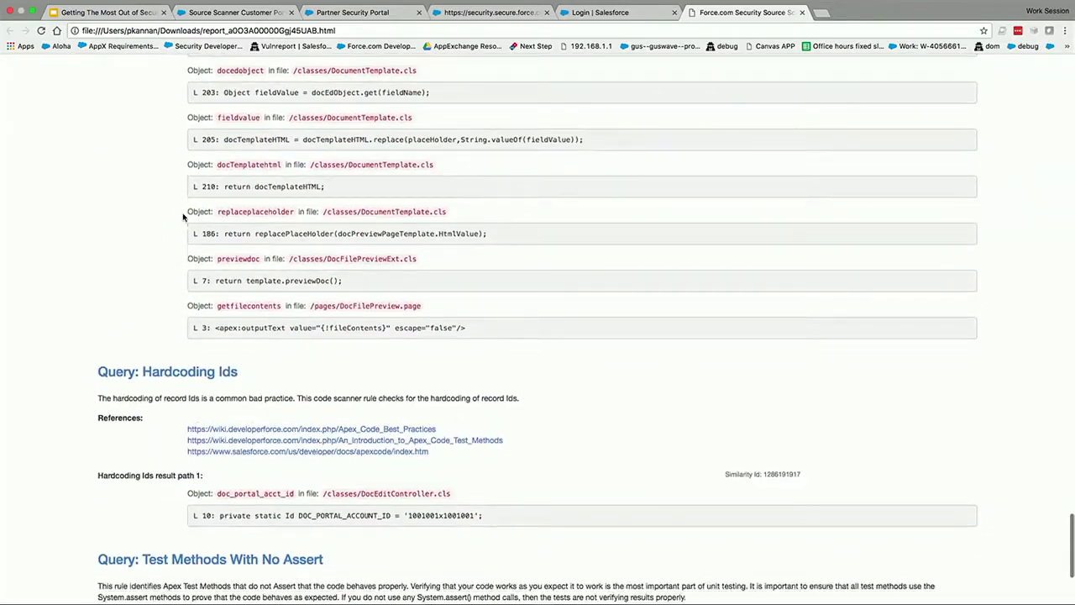
{"action": "scroll", "coordinate": [183, 217], "scroll_direction": "down", "scroll_amount": 1}
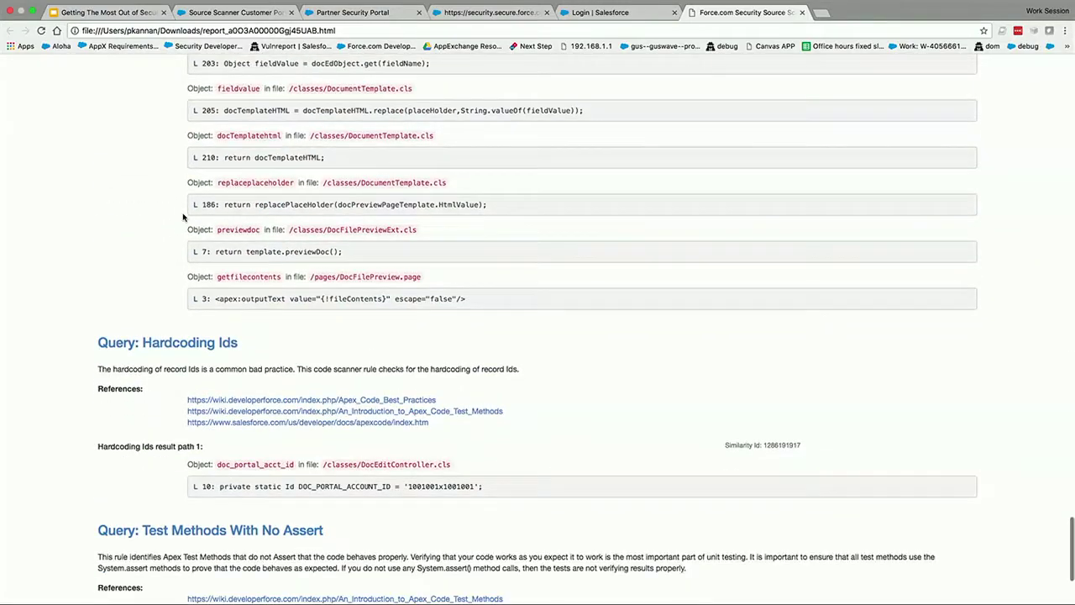
Switch to the Getting The Most Out of Security Scans deck in Google Slides and present it, advancing to the PMD overview on slide 14.
{"action": "left_click", "coordinate": [88, 13]}
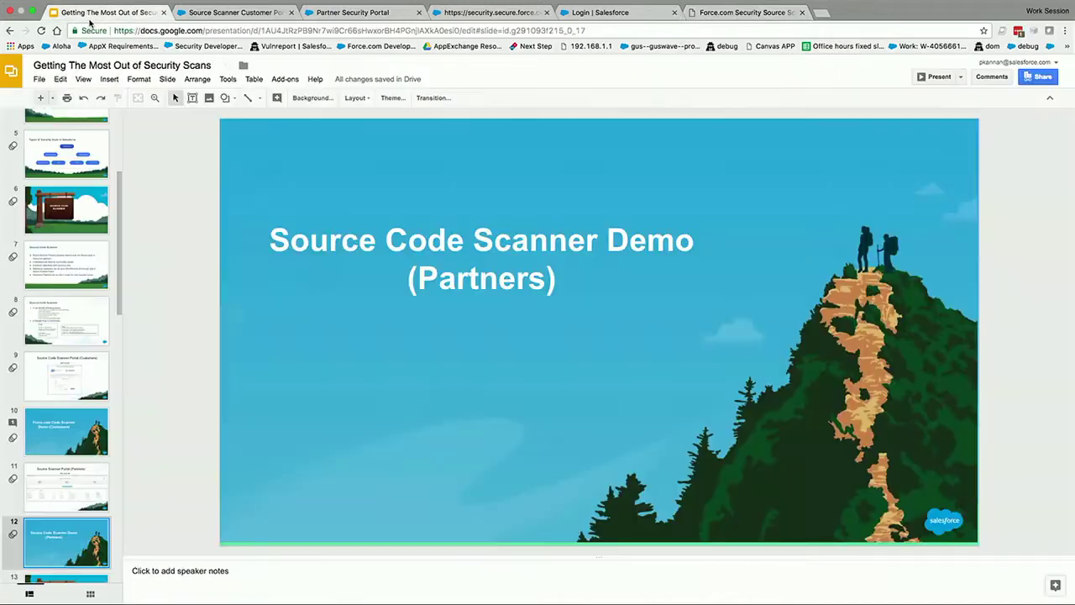
{"action": "left_click", "coordinate": [695, 12]}
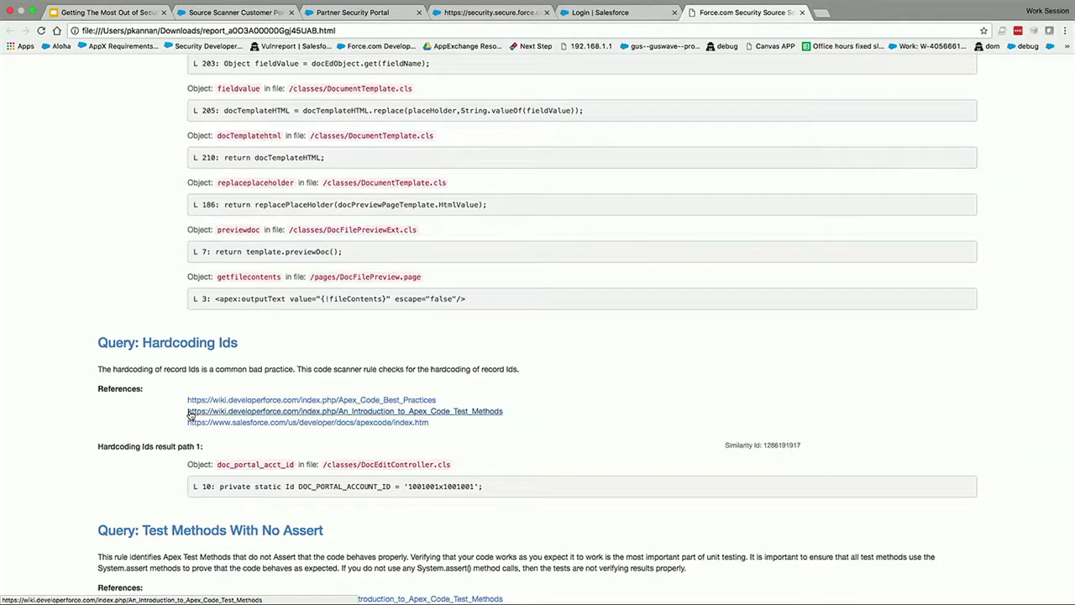
{"action": "left_click", "coordinate": [105, 10]}
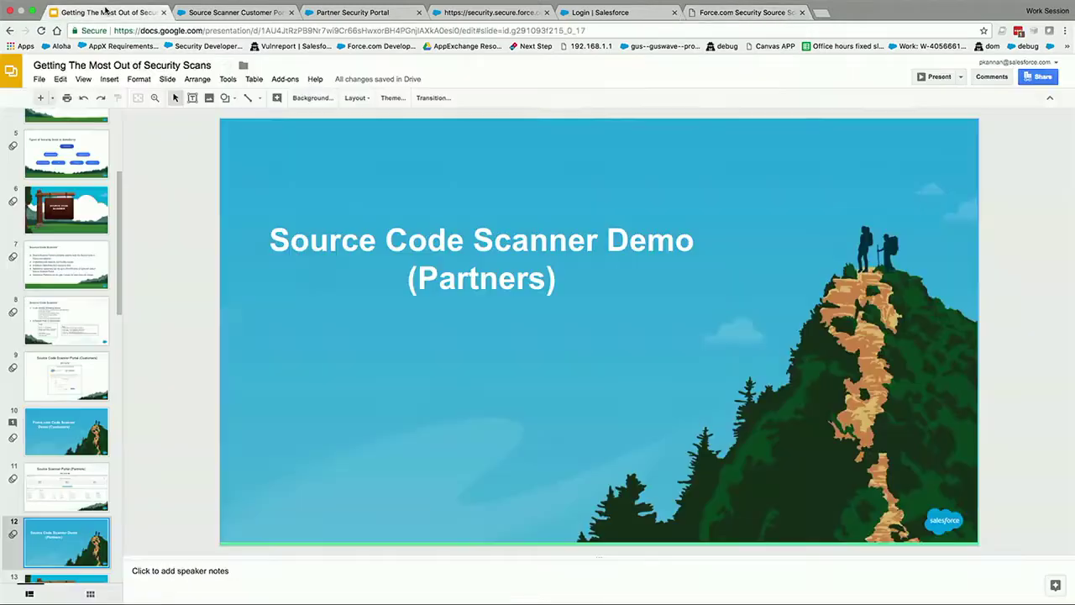
{"action": "scroll", "coordinate": [63, 430], "scroll_direction": "down", "scroll_amount": 1}
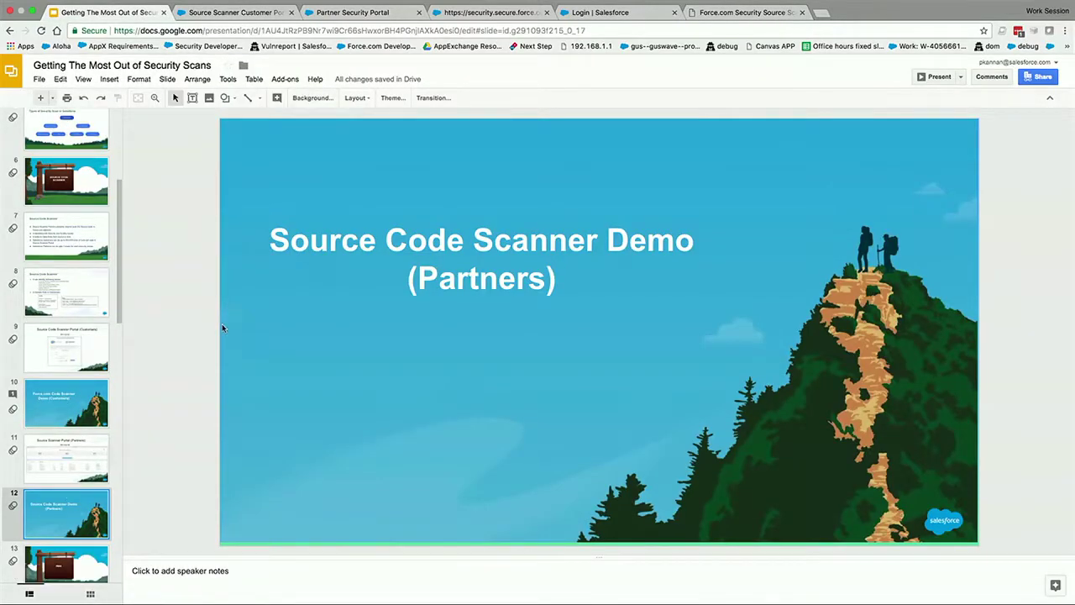
{"action": "left_click", "coordinate": [940, 81]}
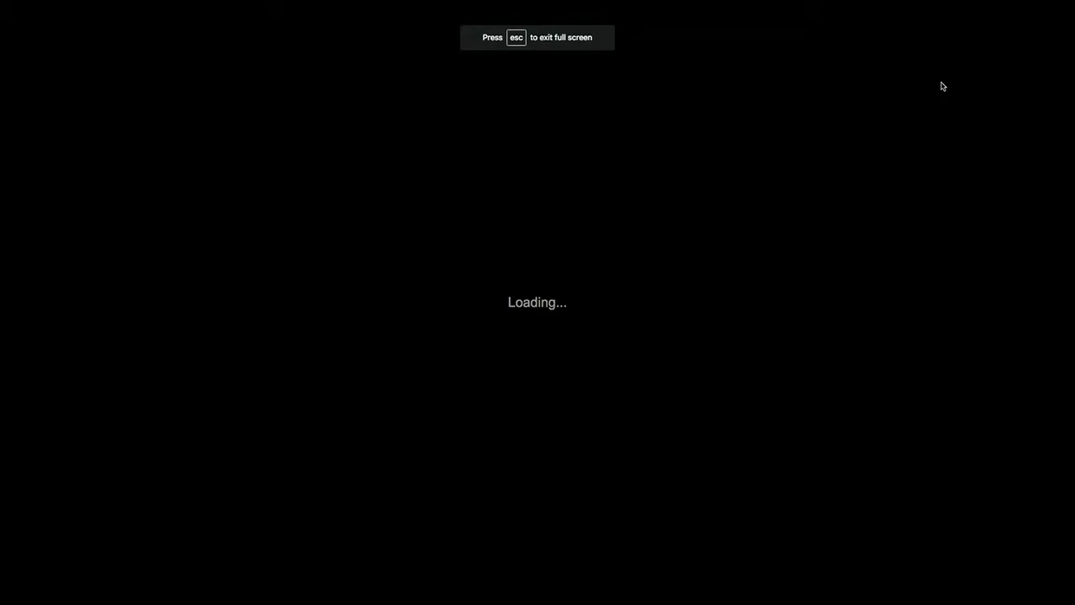
{"action": "key", "text": "Right"}
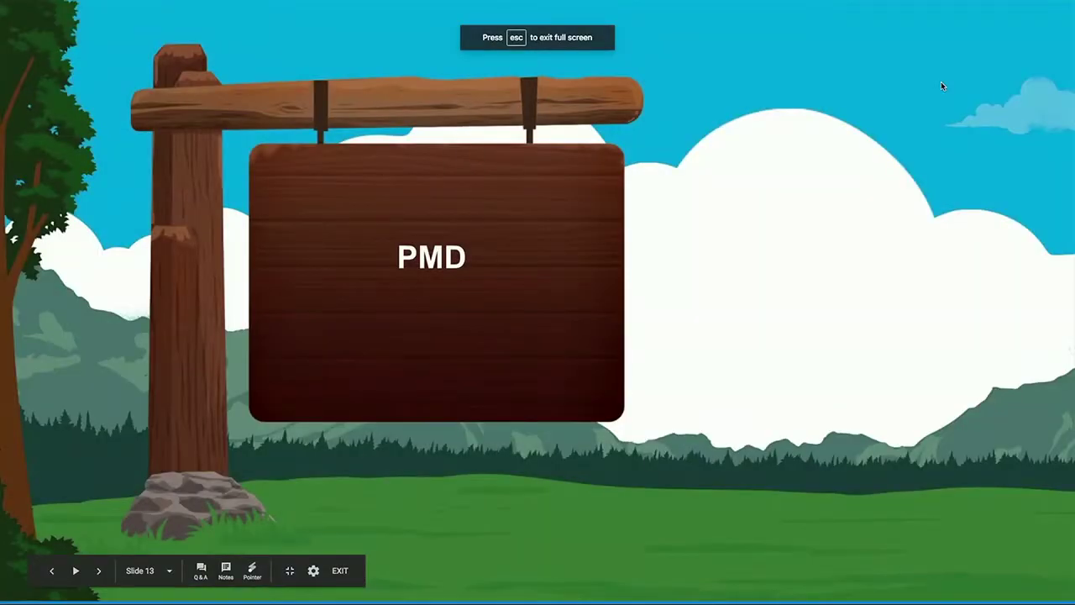
{"action": "key", "text": "Right"}
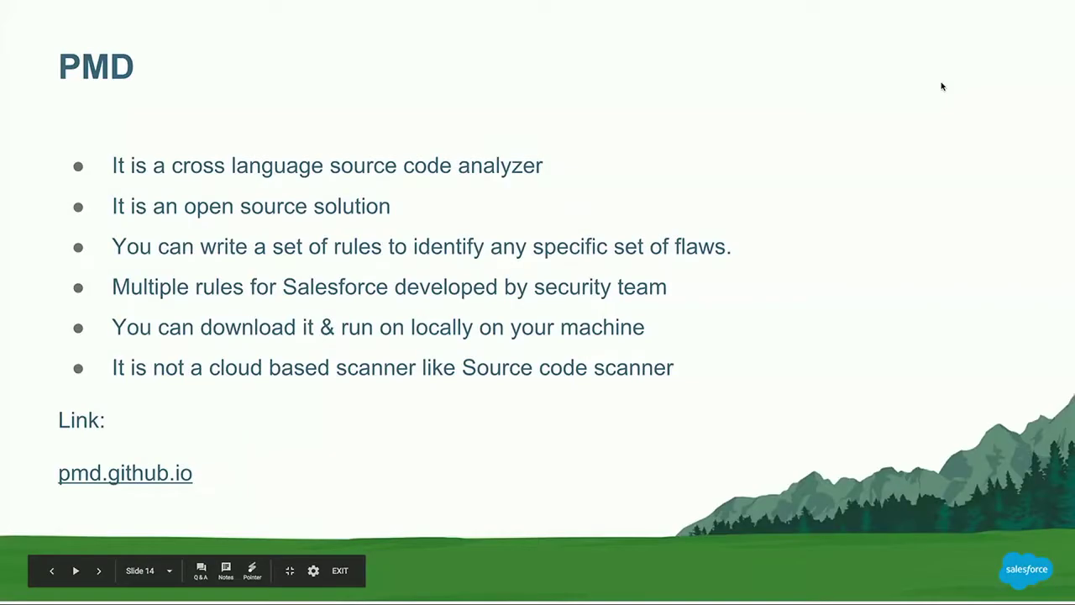